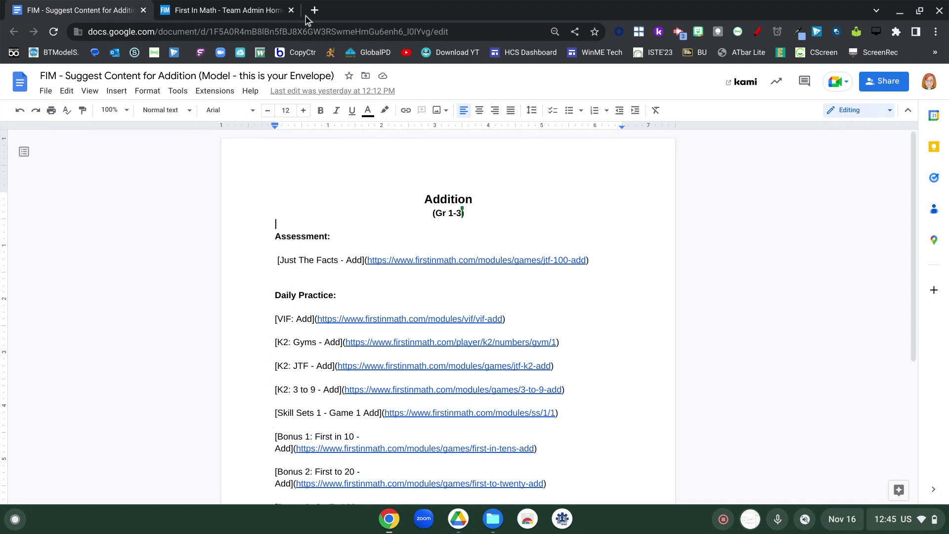
Make a copy of the document named with the teacher's name followed by 'FIM S.C.'.
left_click(48, 91)
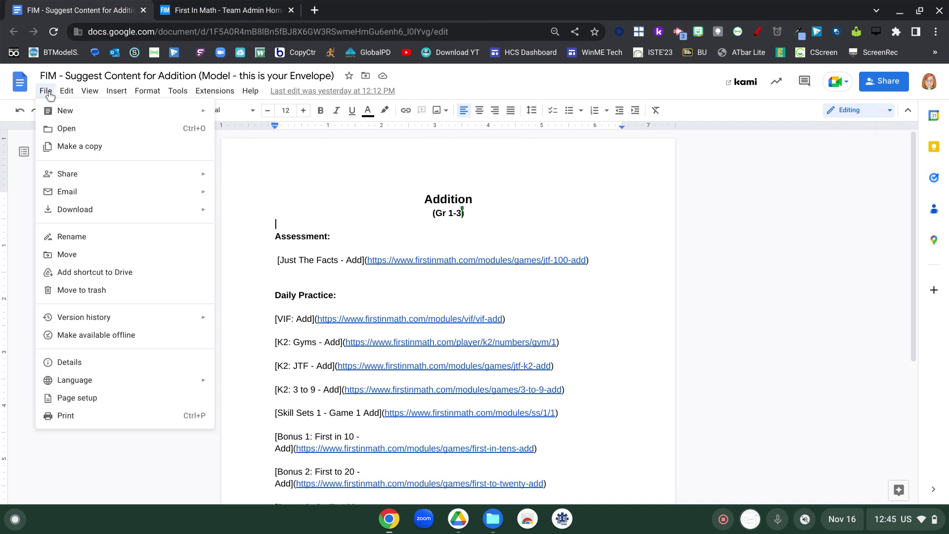
left_click(72, 147)
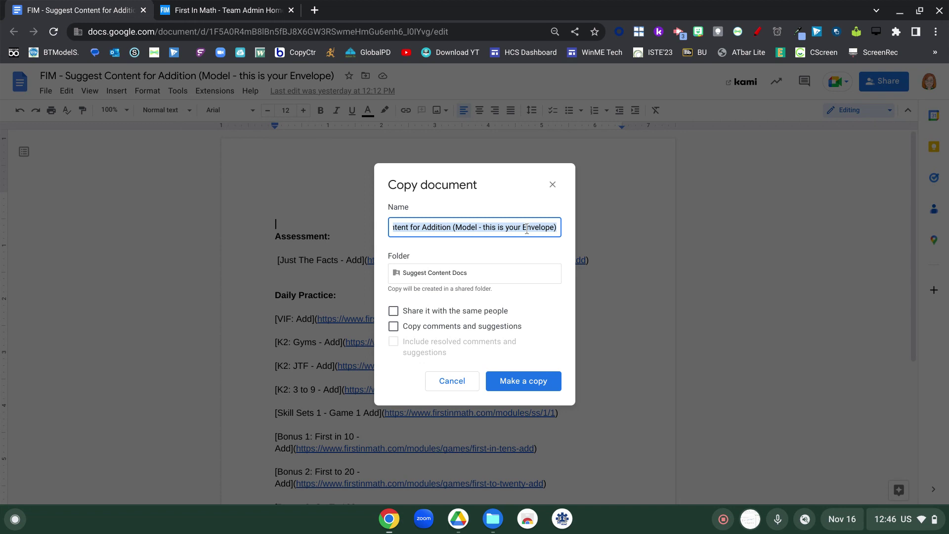
type("EKoval's ")
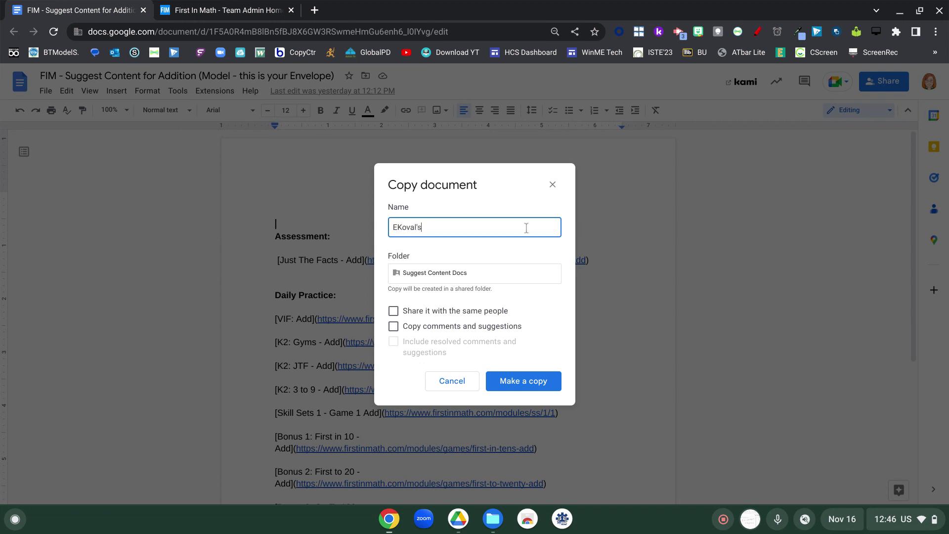
type("FIM S.C.")
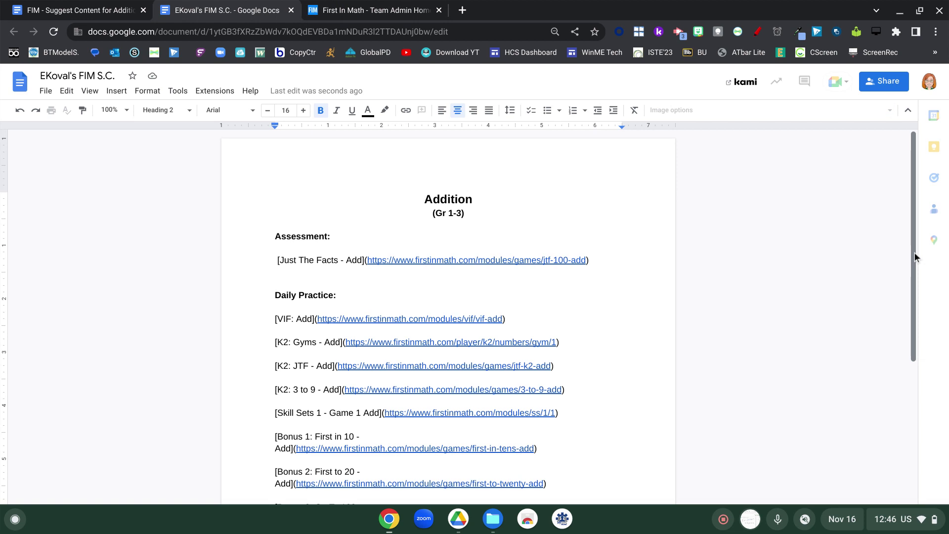
Type 11/16/22 below the last game link and format it as a bold Heading 2.
left_click_drag(915, 252, 917, 378)
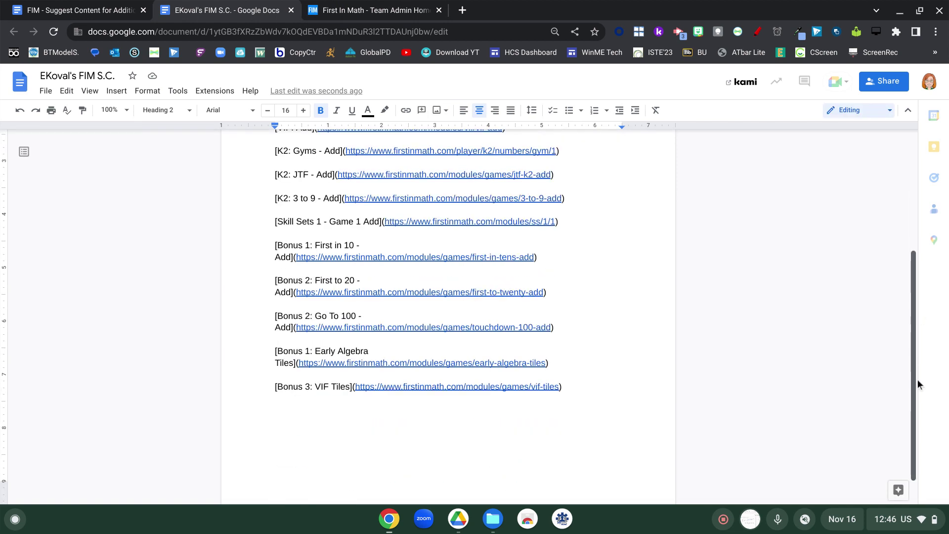
left_click(598, 427)
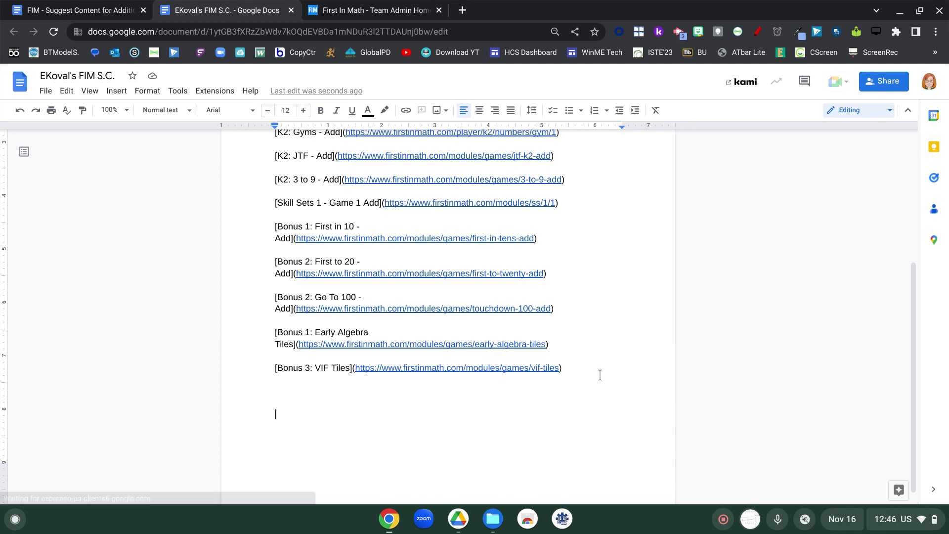
type("11/16/22")
left_click_drag(325, 413, 285, 415)
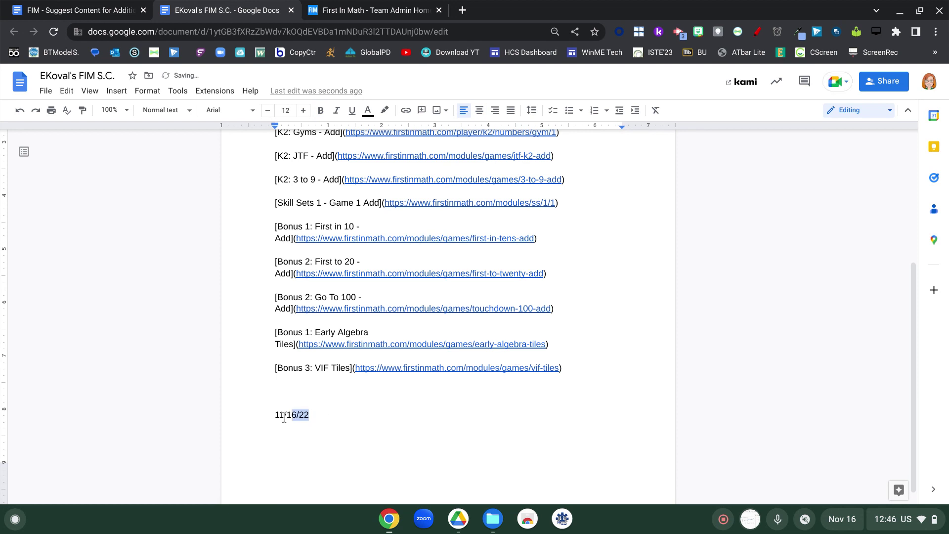
left_click(184, 110)
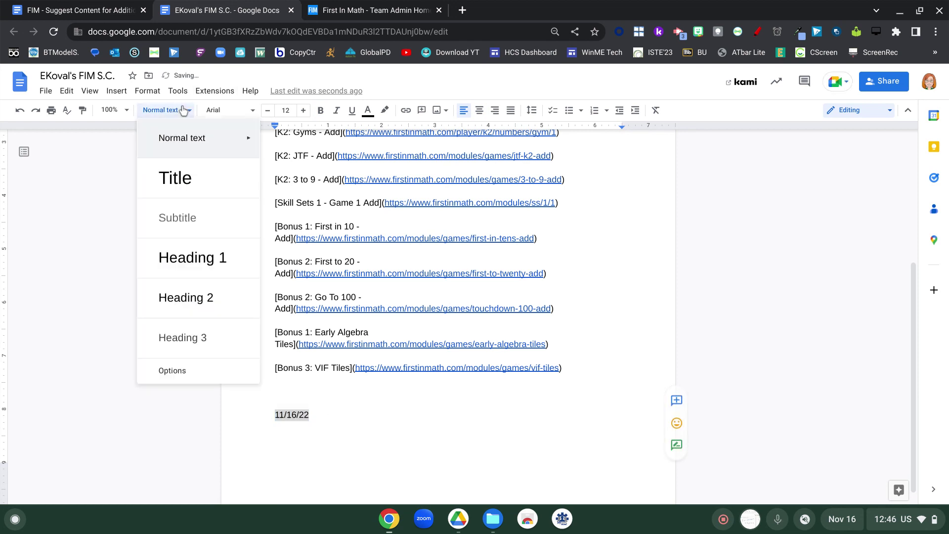
left_click(186, 295)
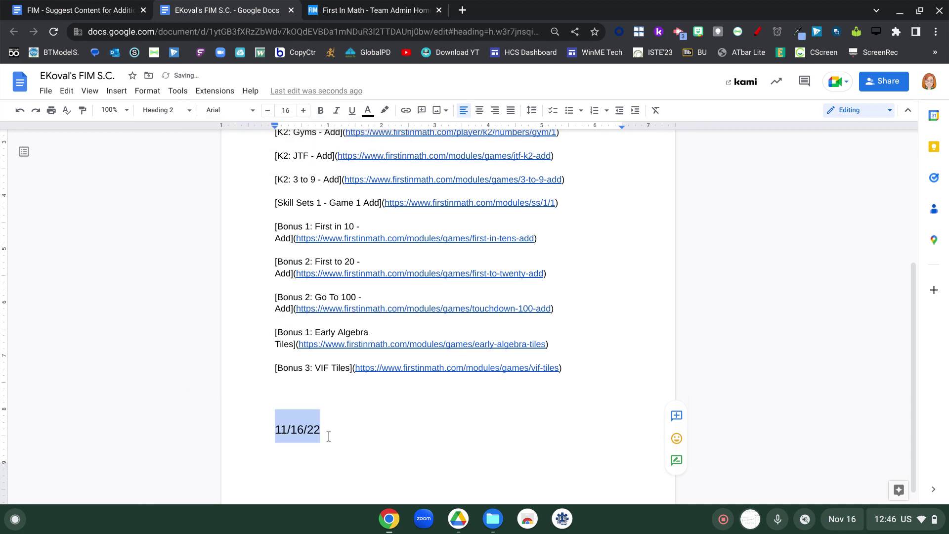
key("ctrl+b")
left_click(327, 433)
key("Return")
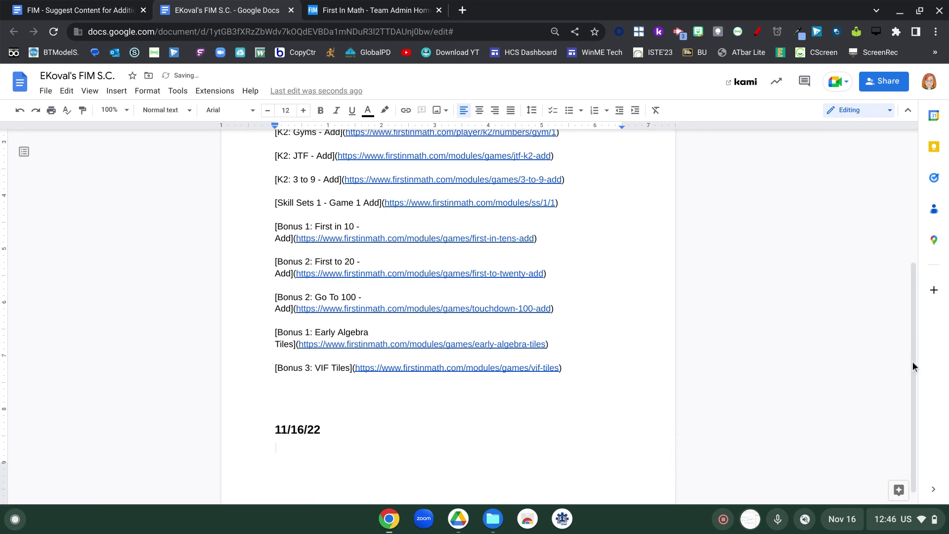
left_click_drag(913, 361, 911, 232)
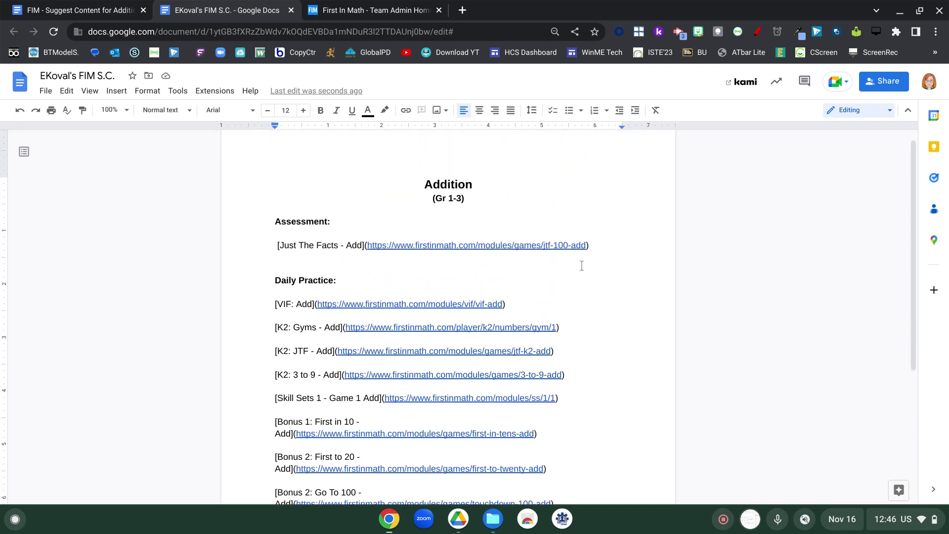
Copy the Assessment: heading and Just The Facts link and paste them under the date.
left_click_drag(596, 246, 275, 250)
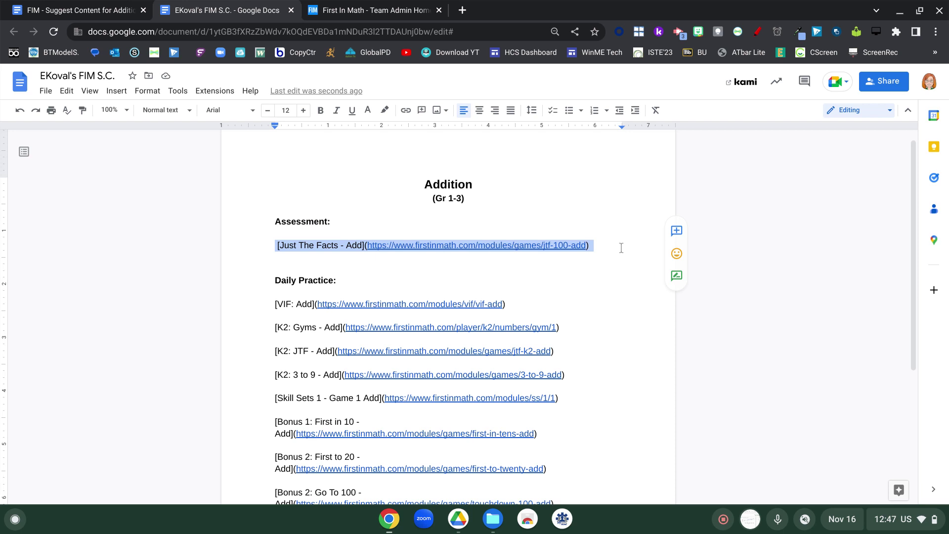
key("shift+Up")
key("shift+Up")
key("ctrl+c")
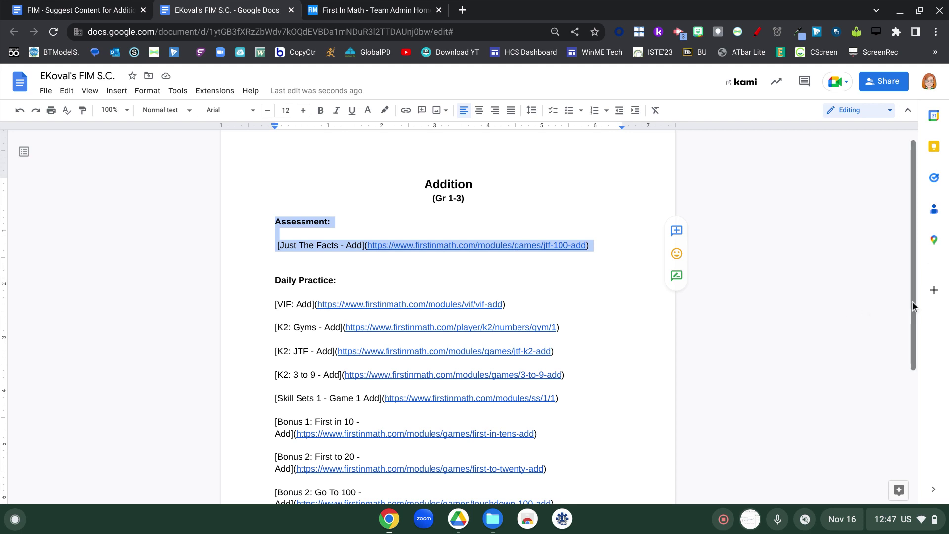
left_click_drag(914, 348, 913, 474)
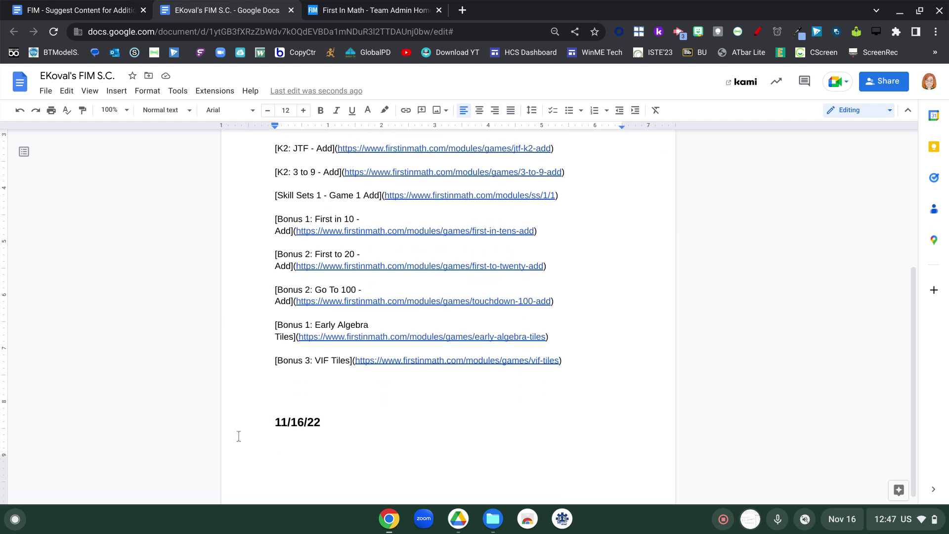
left_click(305, 461)
key("ctrl+v")
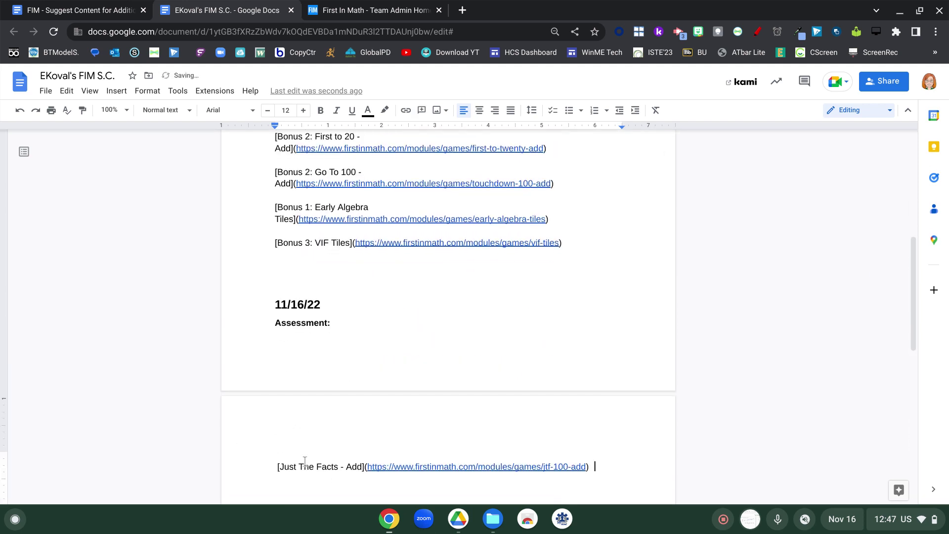
Copy the VIF link line and paste it below Just The Facts.
left_click_drag(911, 338, 906, 246)
left_click(522, 259)
triple_click(277, 265)
key("ctrl+c")
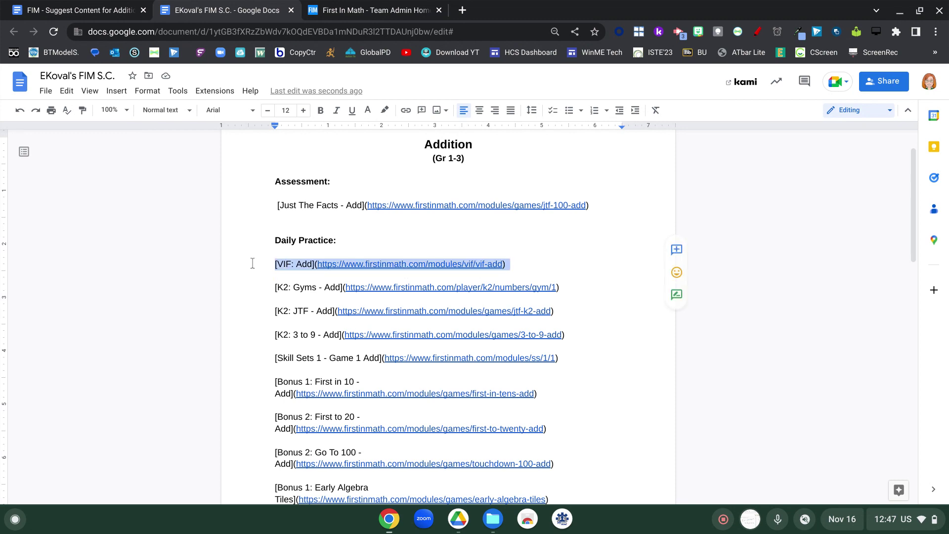
left_click_drag(914, 226, 913, 357)
left_click(608, 335)
key("Return")
key("ctrl+v")
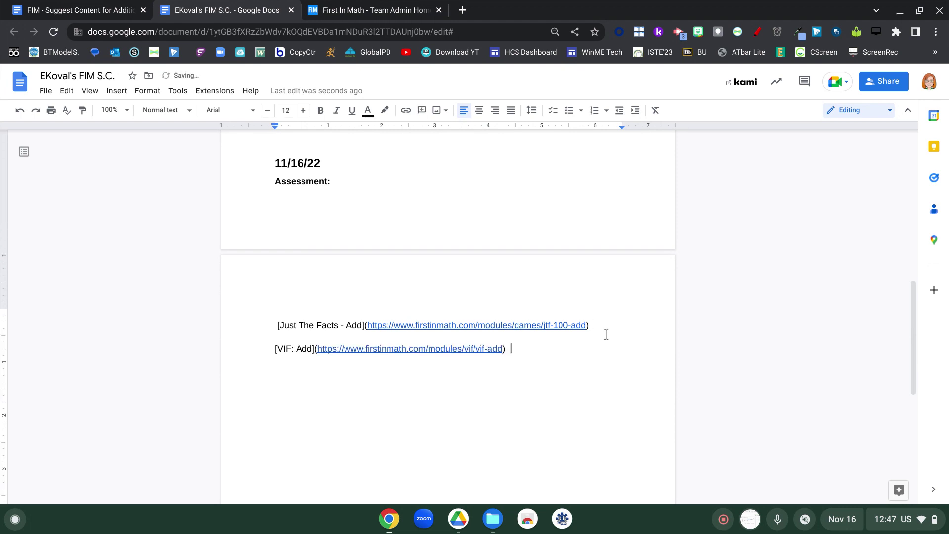
key("Return")
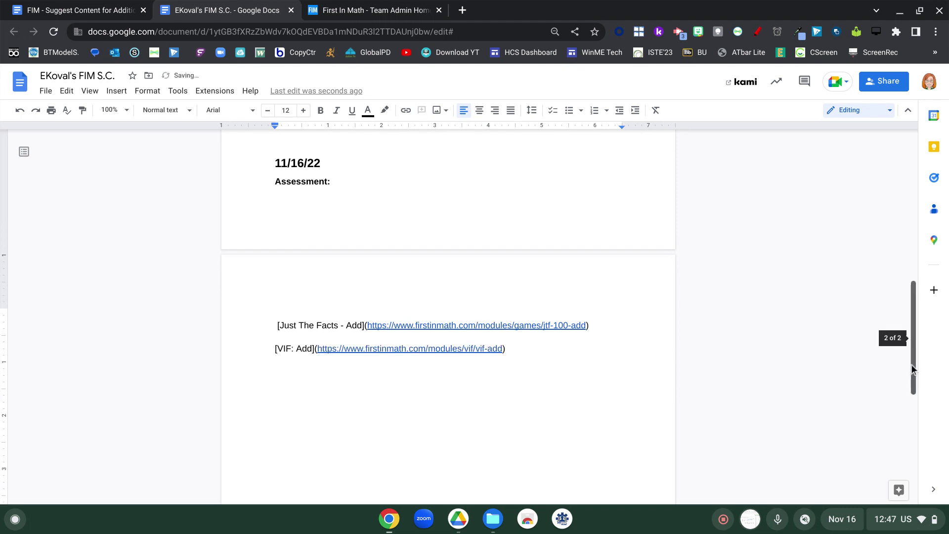
Copy the Bonus 2 First to 20 entry and return to the end of the VIF line.
left_click_drag(912, 364, 935, 260)
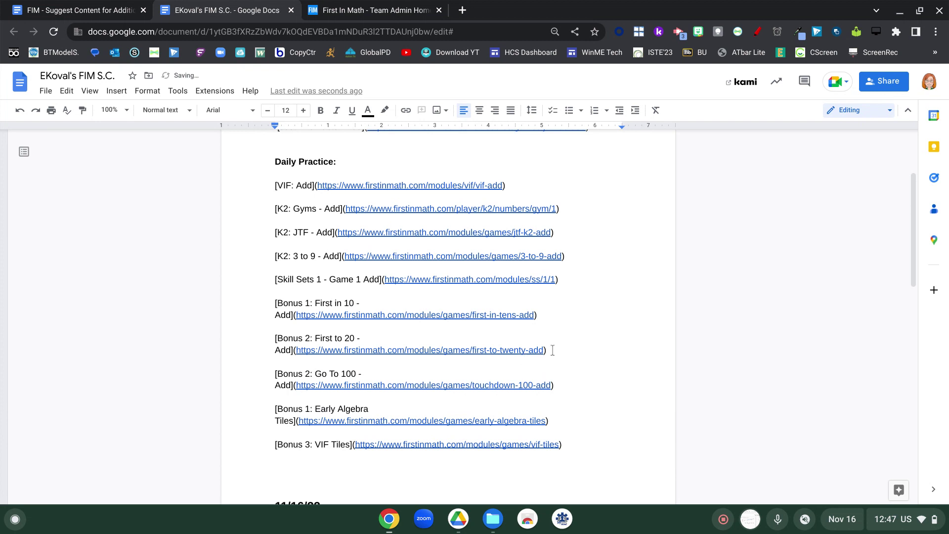
left_click_drag(552, 350, 272, 339)
key("ctrl+c")
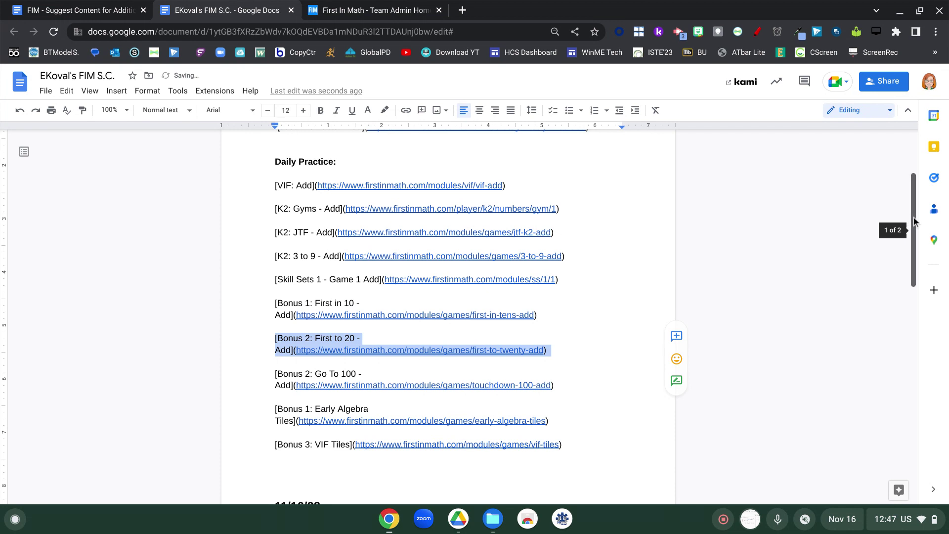
left_click_drag(914, 218, 915, 335)
left_click(518, 312)
Paste the Bonus 2 First to 20 entry below VIF and number the three links 1., 2., 3.
key("Return")
key("ctrl+v")
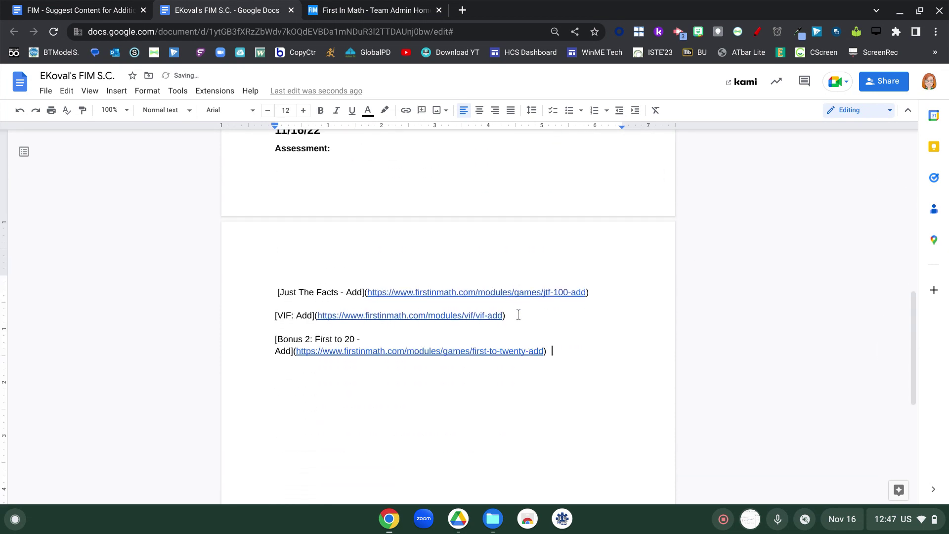
left_click(272, 292)
type("1.")
left_click(271, 315)
type("2.")
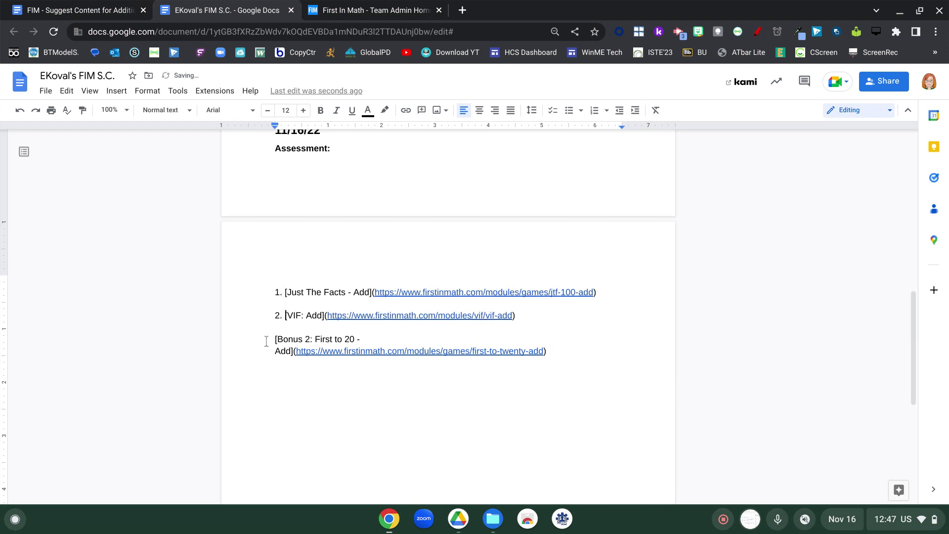
left_click(266, 341)
type("3.")
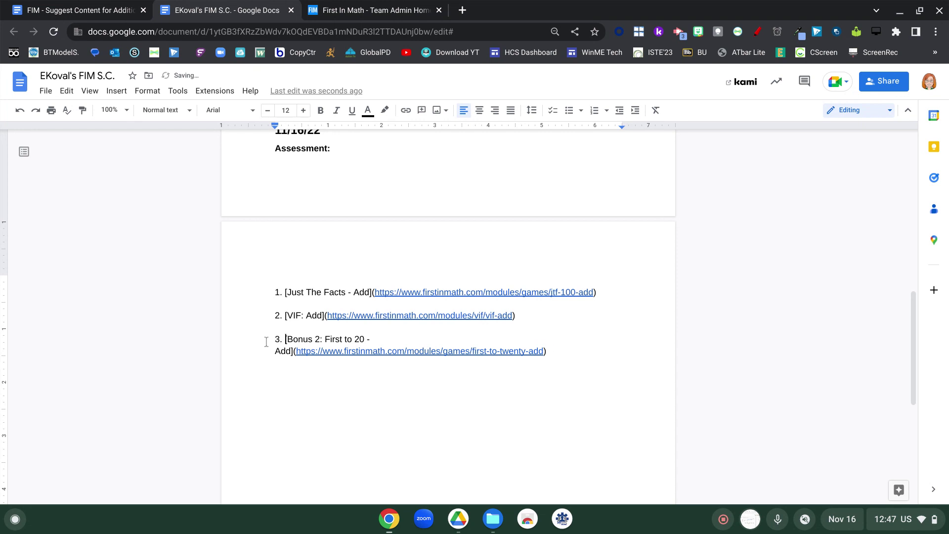
Edit the first link's label so it reads 'Just The Facts - Add'.
left_click(353, 292)
type("10x10")
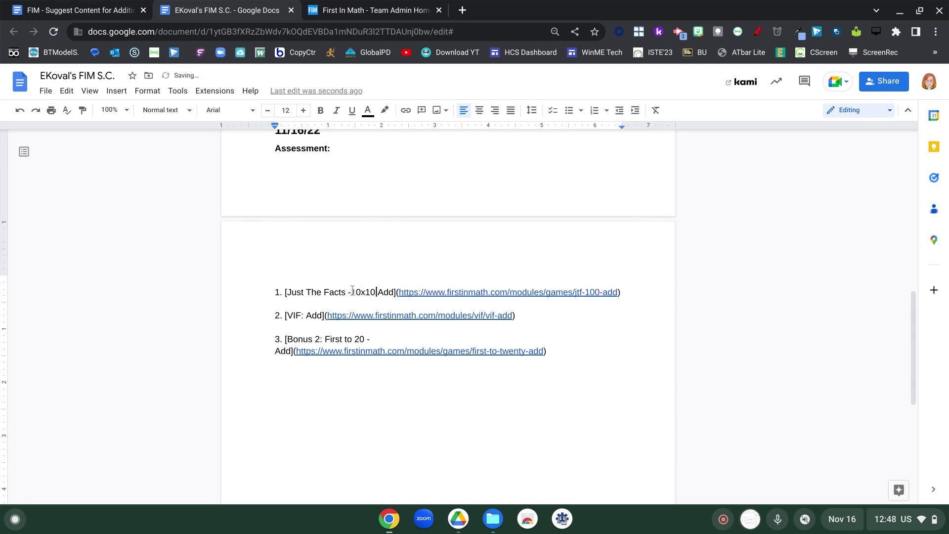
type(" - Whole Numbers")
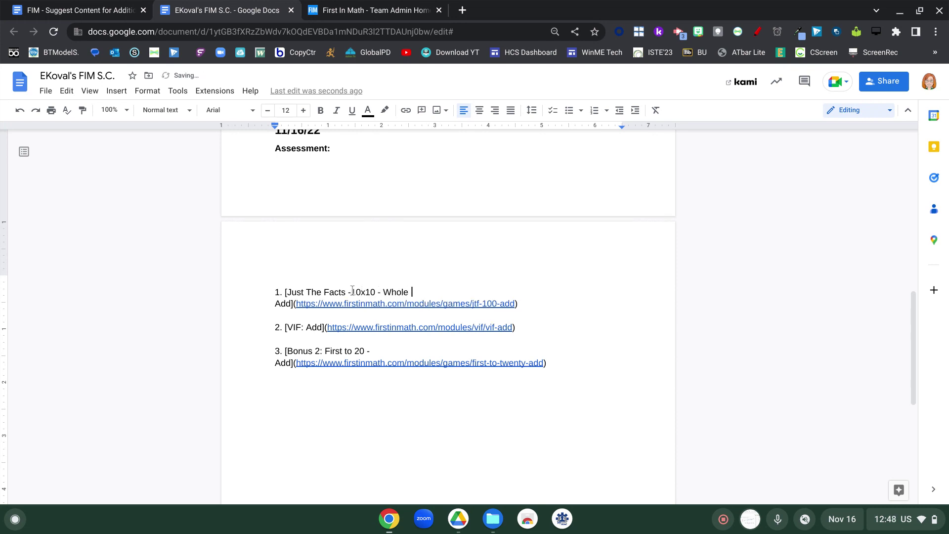
type("0")
key("BackSpace")
type("-")
key("BackSpace")
key("BackSpace")
key("BackSpace")
key("BackSpace")
key("BackSpace")
key("BackSpace")
key("BackSpace")
key("BackSpace")
key("BackSpace")
key("BackSpace")
key("BackSpace")
key("BackSpace")
key("BackSpace")
key("BackSpace")
key("BackSpace")
key("BackSpace")
key("BackSpace")
key("BackSpace")
key("BackSpace")
key("BackSpace")
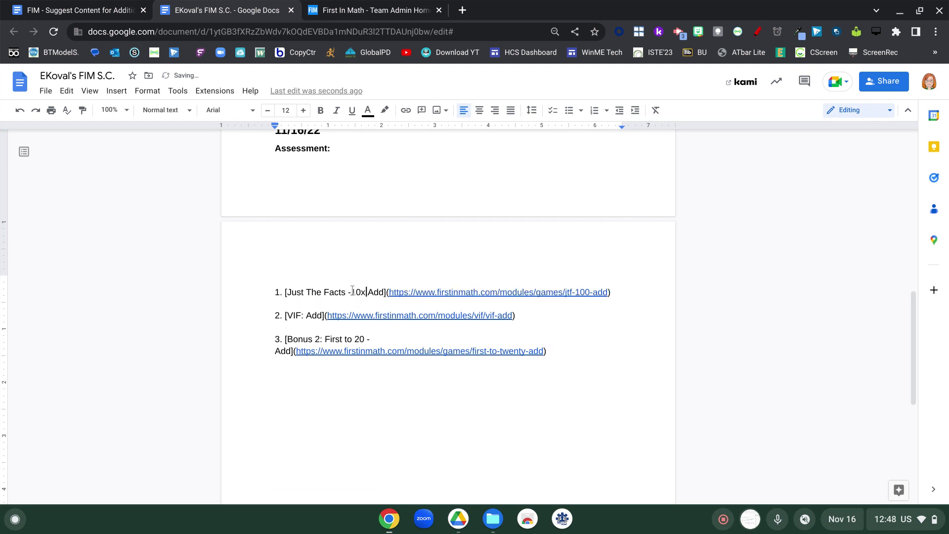
type("-")
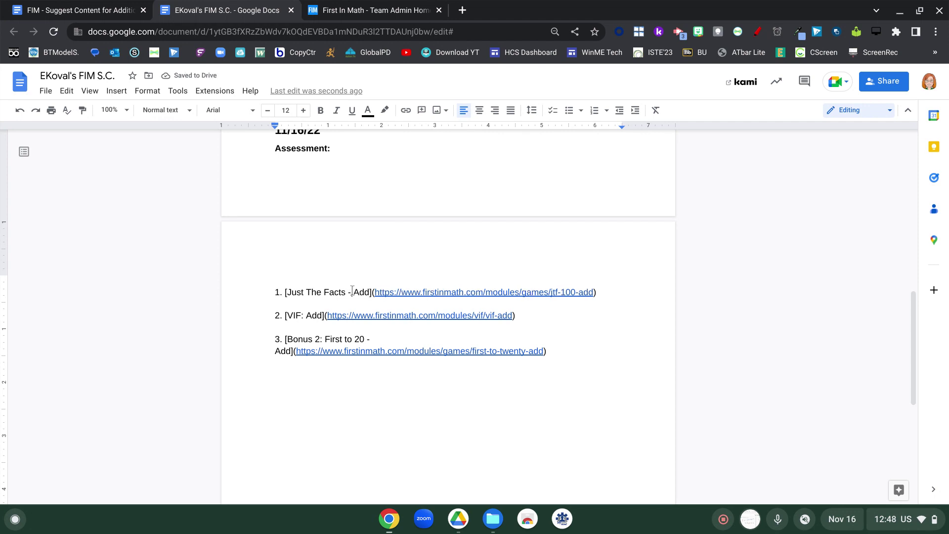
scroll(353, 290, "up", 2)
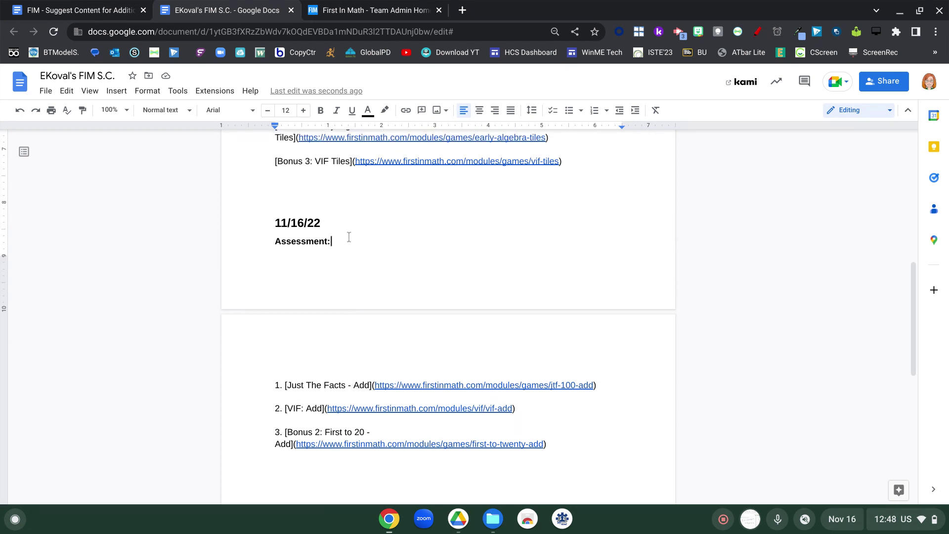
Delete the leftover Assessment: label and its blank line, then select the three numbered links.
left_click_drag(350, 242, 274, 246)
key("BackSpace")
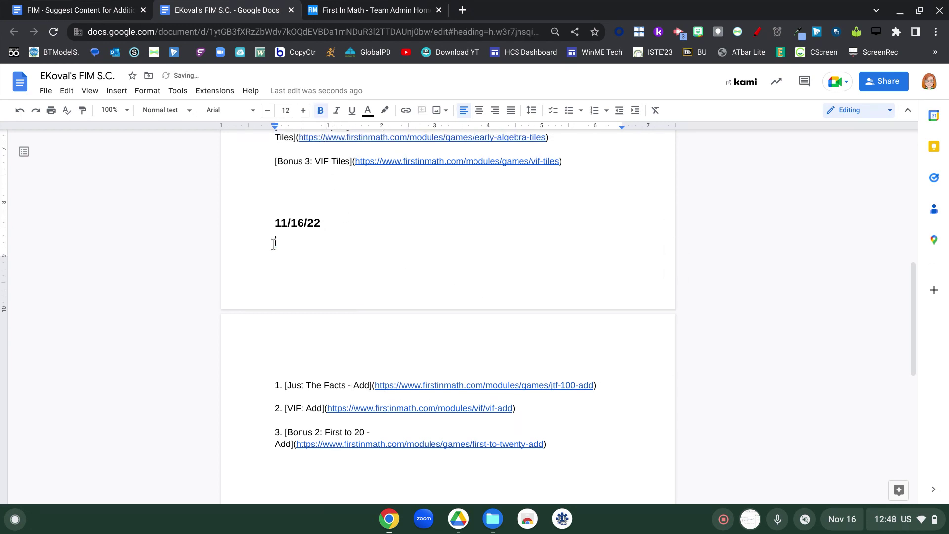
key("BackSpace")
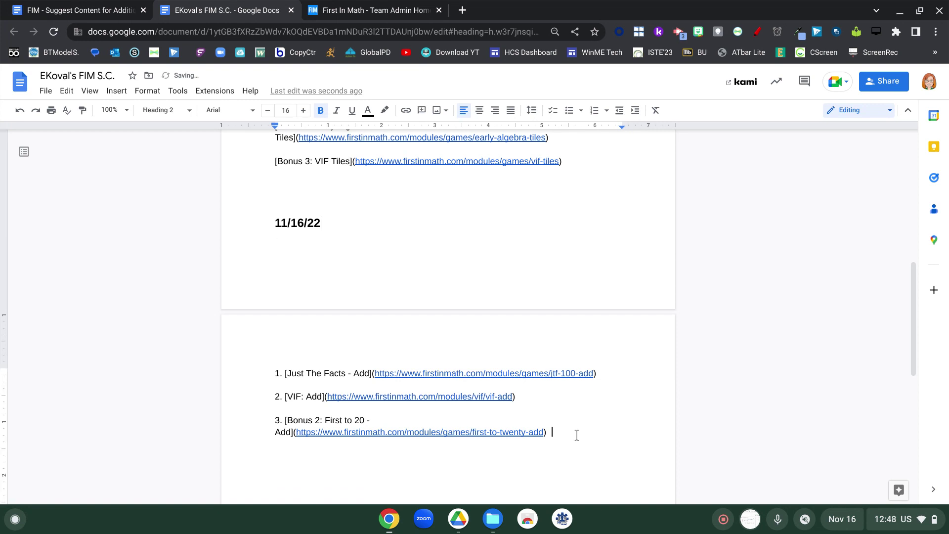
left_click_drag(576, 432, 254, 359)
key("ctrl+c")
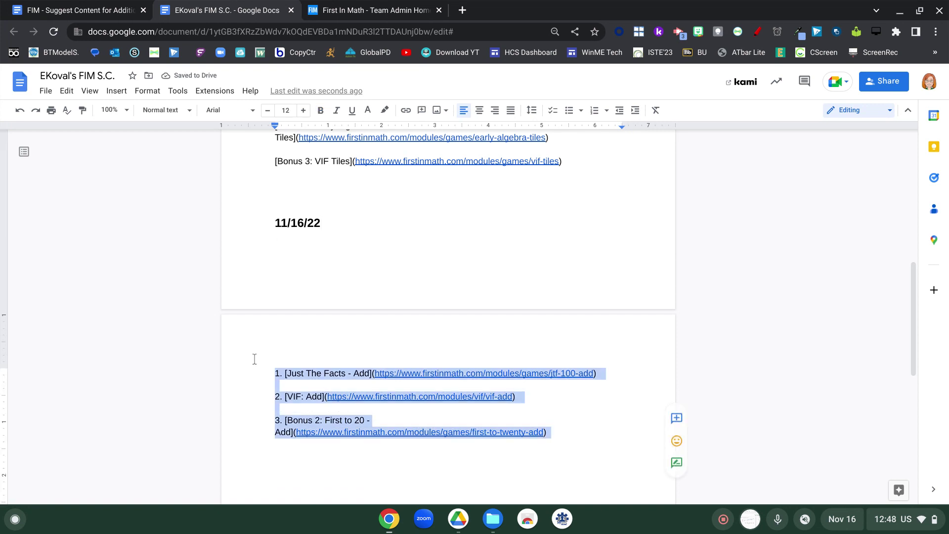
Open Suggest Content on the First in Math team admin page, then return to the document.
left_click(376, 8)
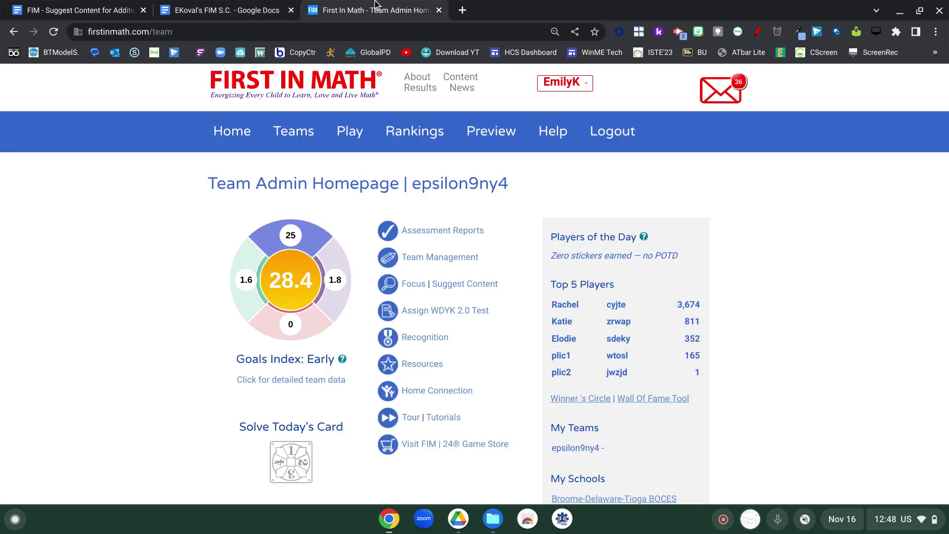
left_click(470, 290)
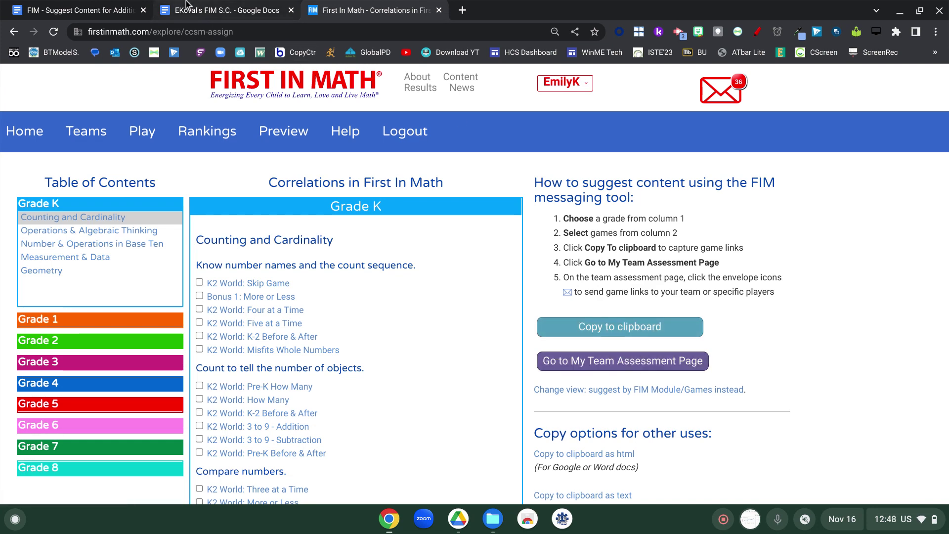
left_click(218, 6)
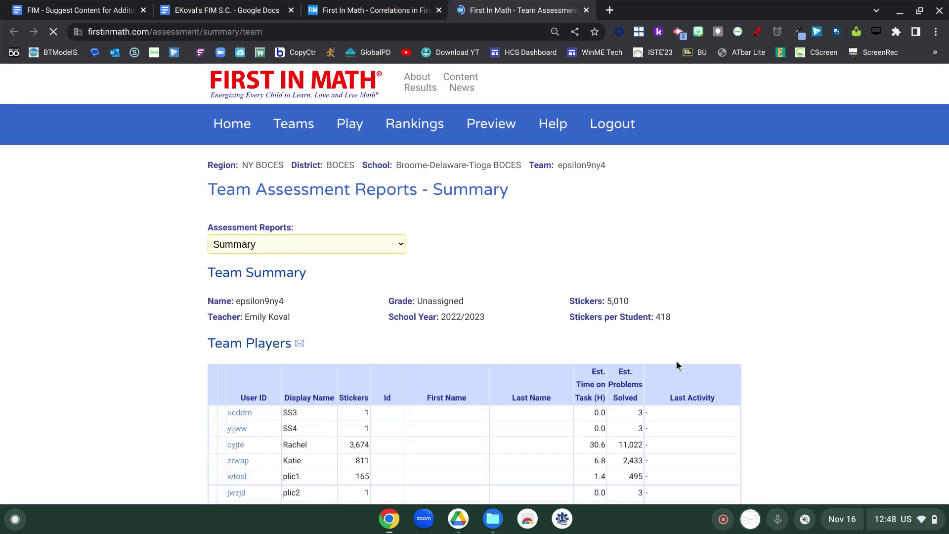
Select only the first and last players on the team and start a message to them.
scroll(677, 361, "down", 5)
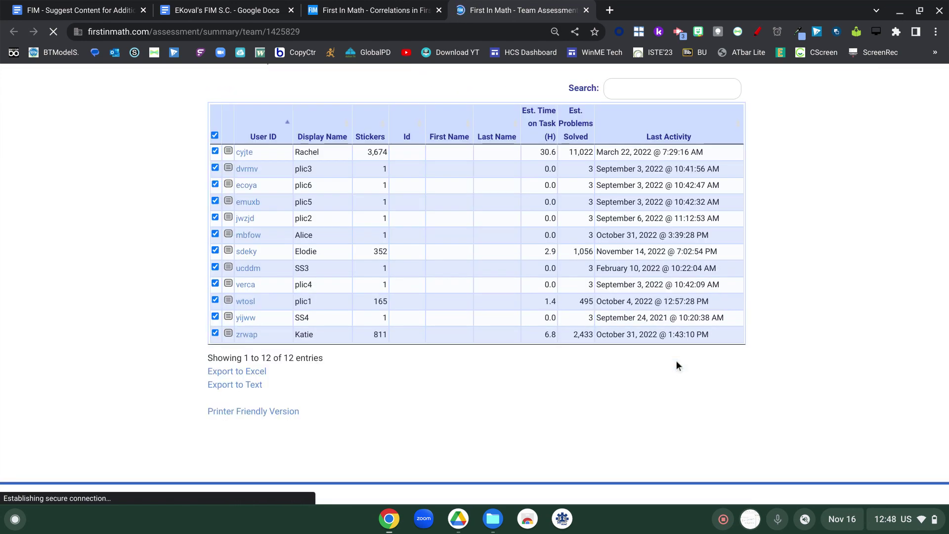
scroll(677, 365, "up", 1)
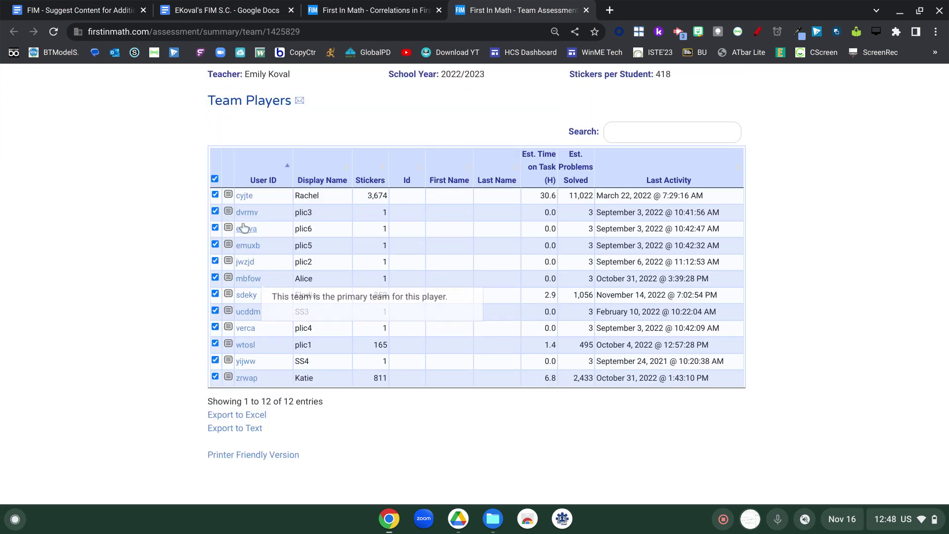
left_click(215, 180)
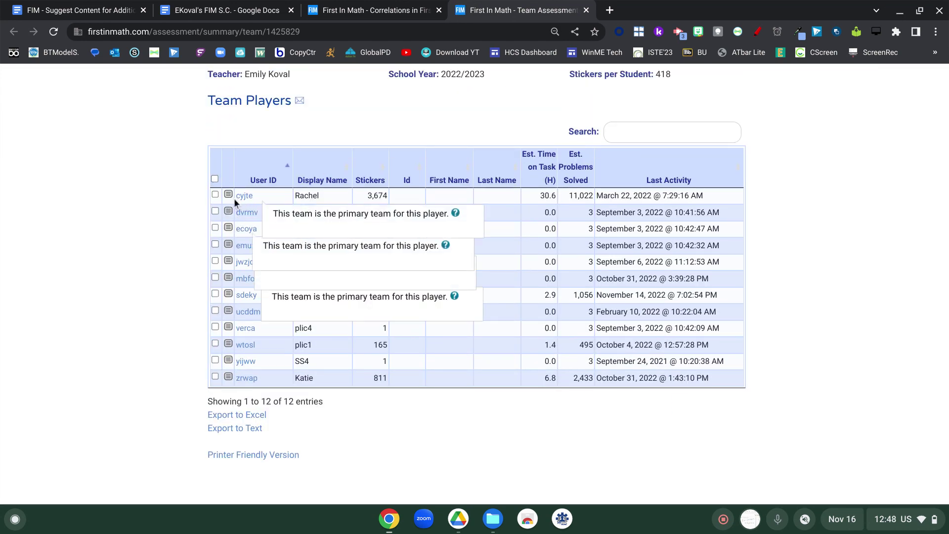
left_click(215, 195)
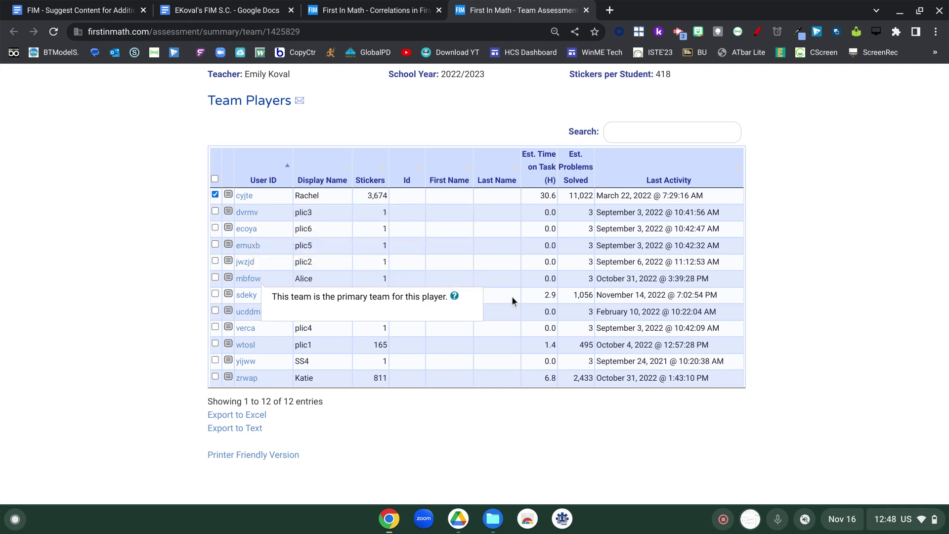
left_click(215, 377)
scroll(218, 380, "up", 3)
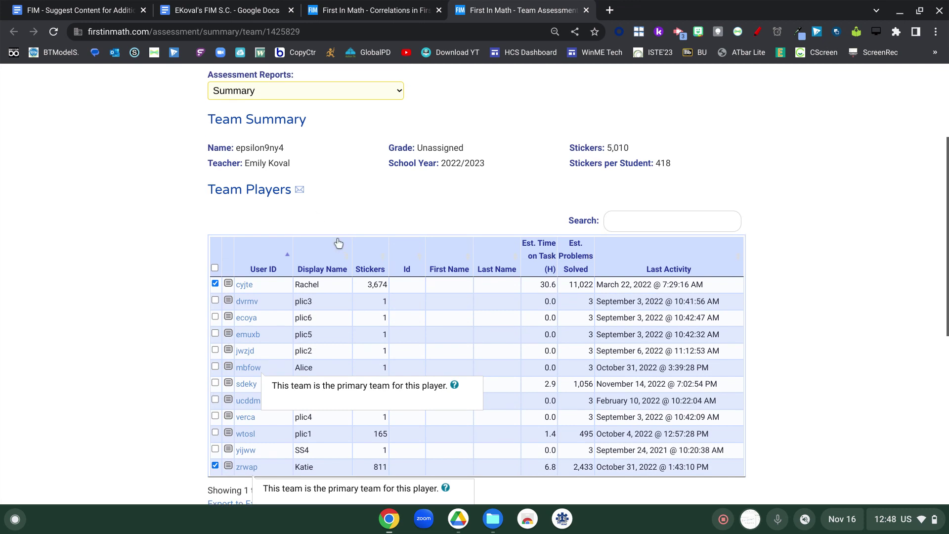
left_click(300, 192)
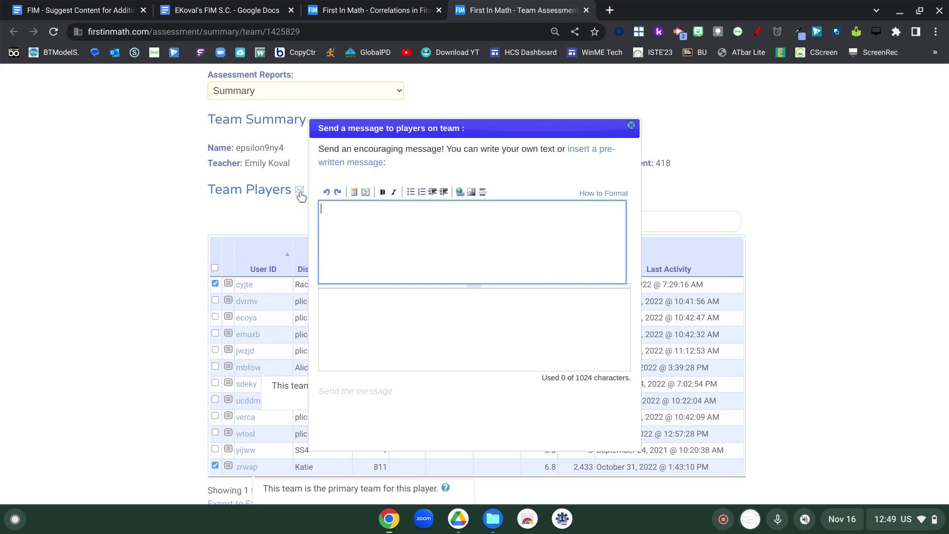
Paste the three numbered game links into the message and send it to the two players.
key("ctrl+v")
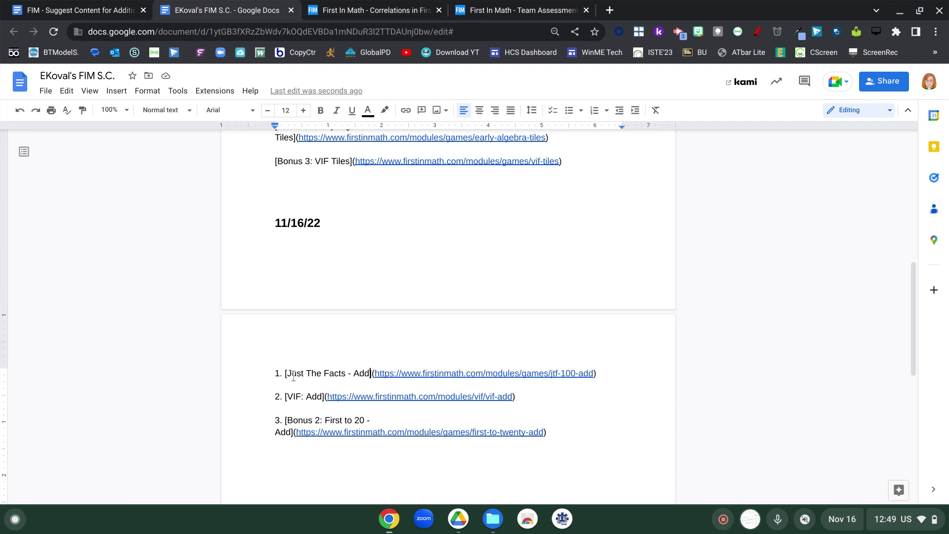
left_click(563, 6)
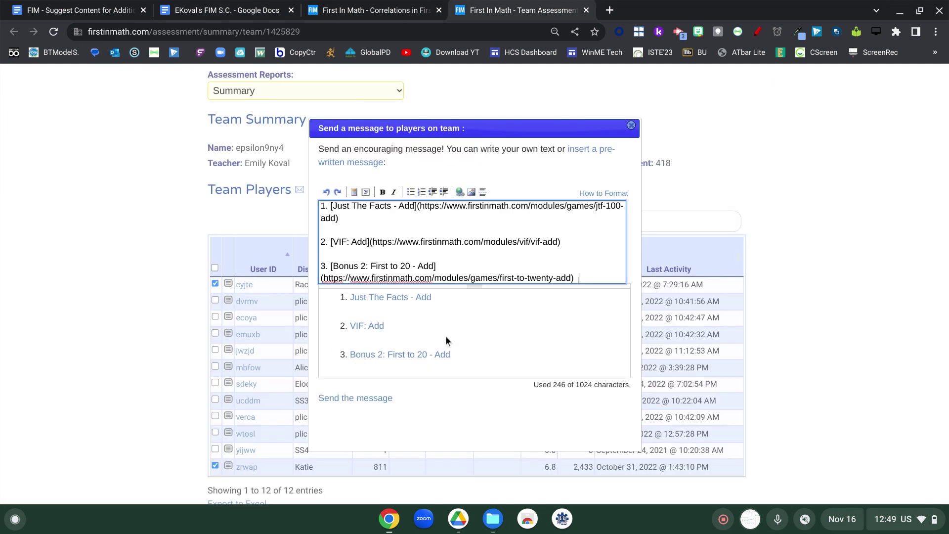
left_click(341, 398)
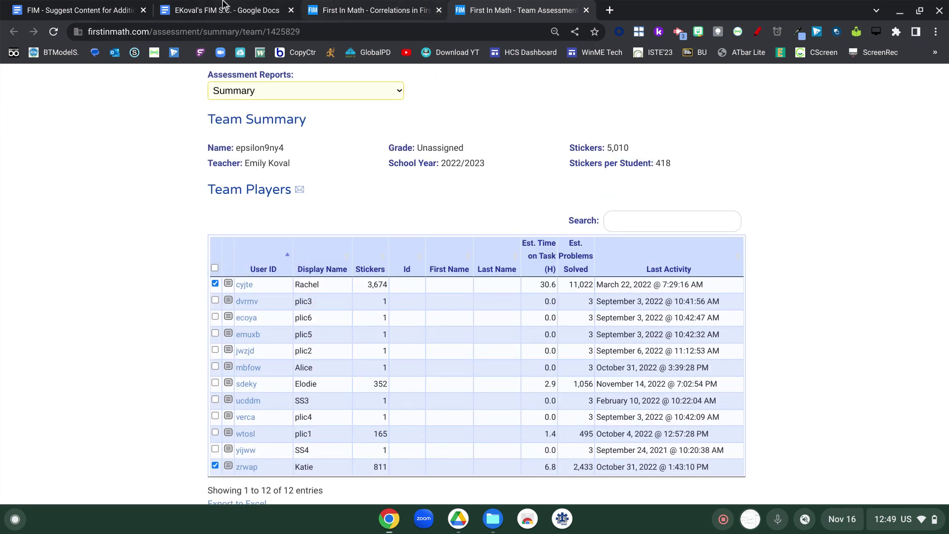
Scroll through First in Math's message notifications, then return to the game-link document.
left_click(184, 4)
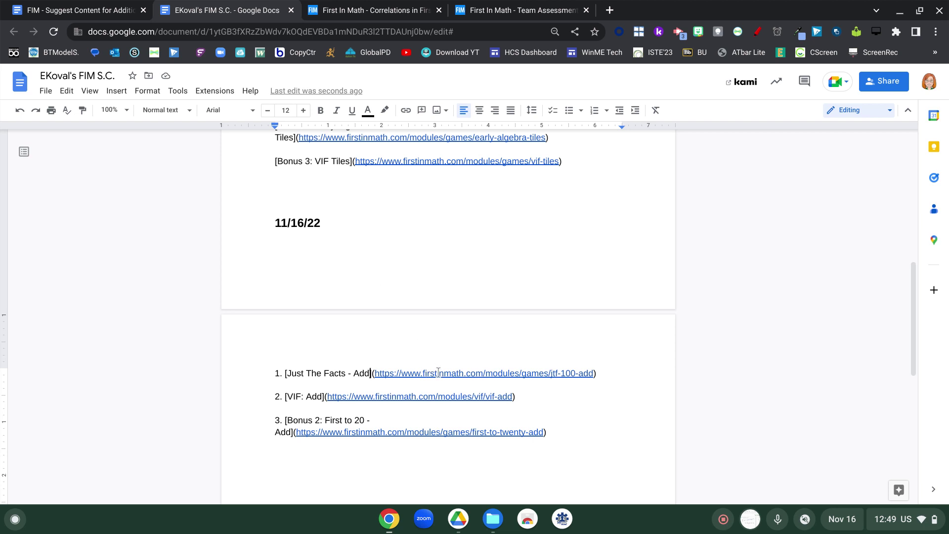
left_click(519, 10)
scroll(609, 91, "up", 5)
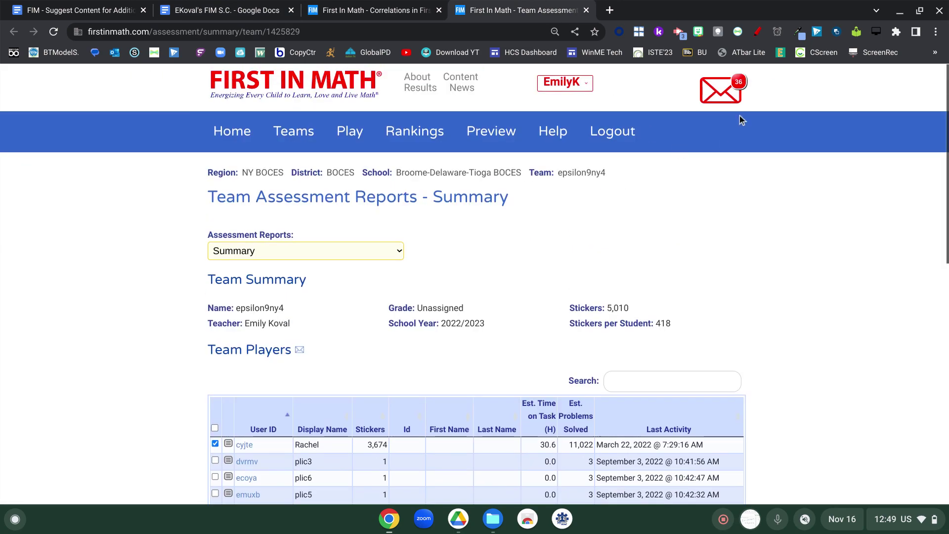
left_click(721, 91)
scroll(722, 94, "down", 2)
scroll(722, 94, "down", 10)
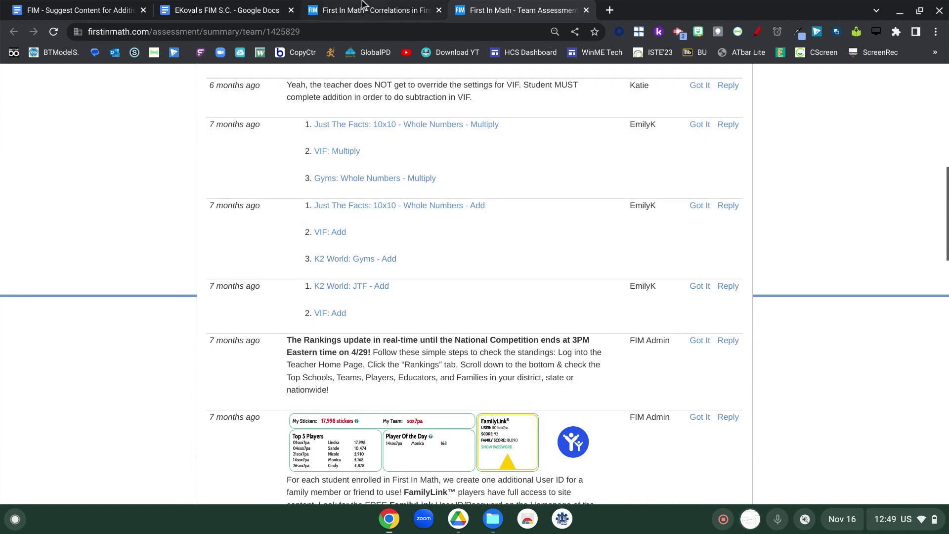
left_click(217, 10)
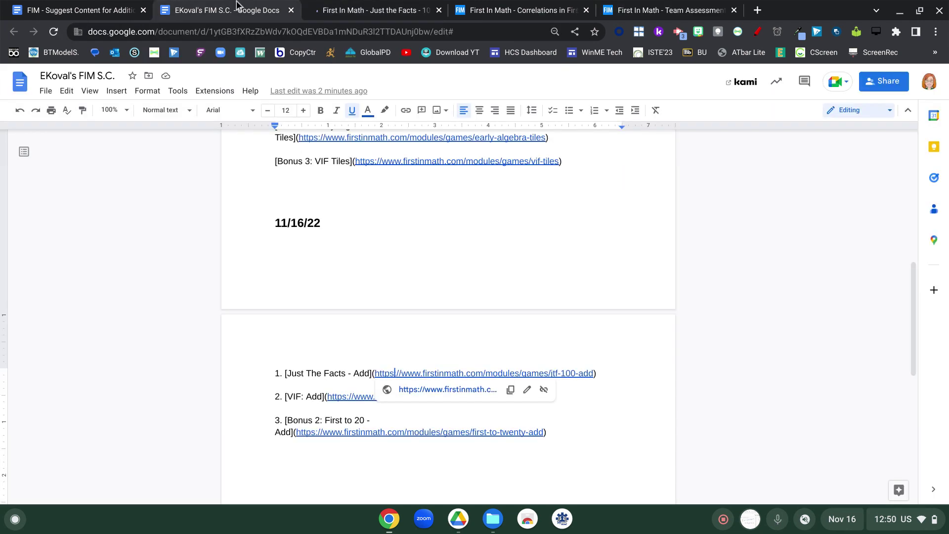
left_click(354, 6)
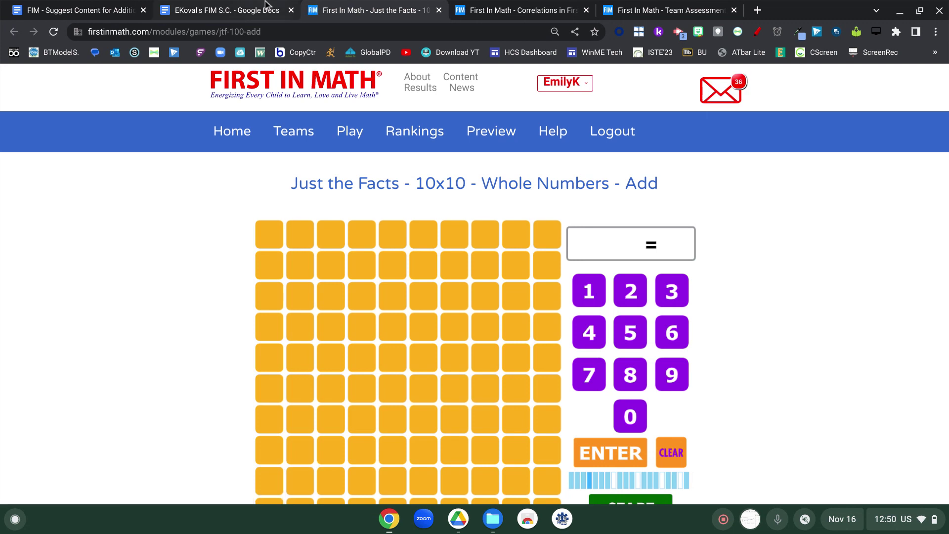
left_click(239, 12)
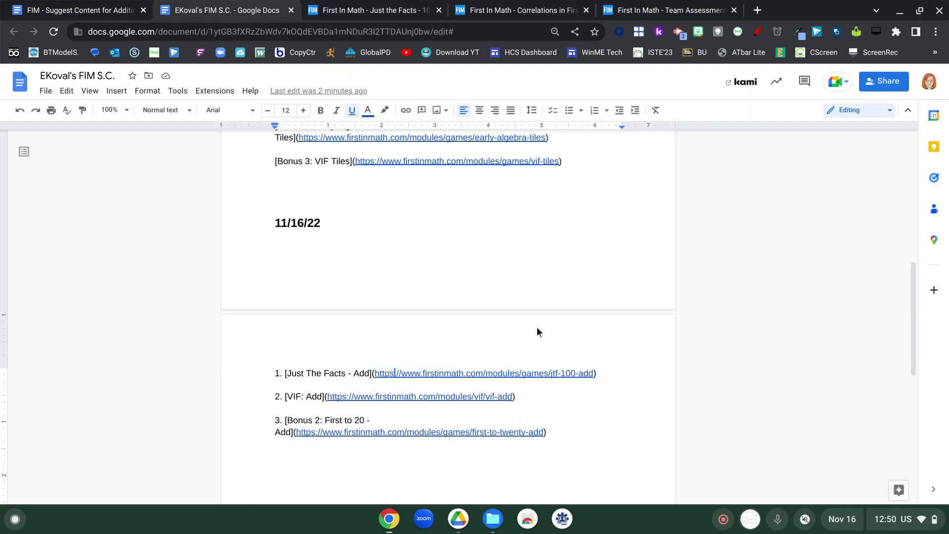
left_click(578, 444)
scroll(578, 444, "up", 5)
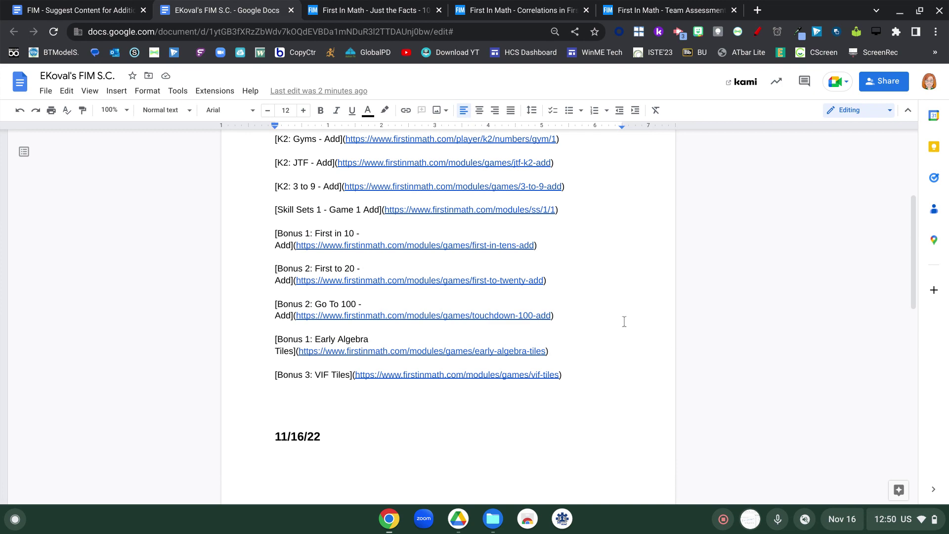
Reopen the team assessment page and paste the three game links into a whole-team message.
scroll(548, 182, "up", 2)
scroll(548, 183, "up", 3)
scroll(547, 182, "down", 6)
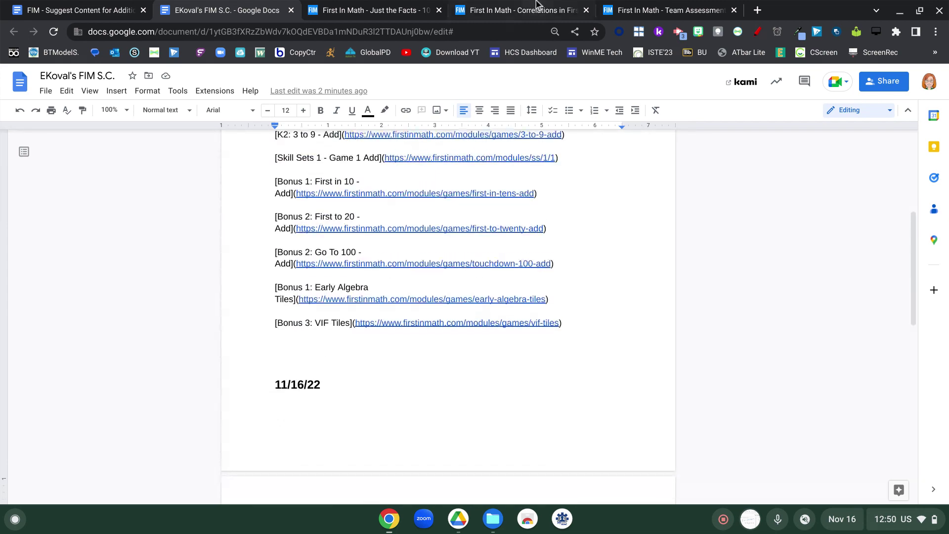
left_click(500, 4)
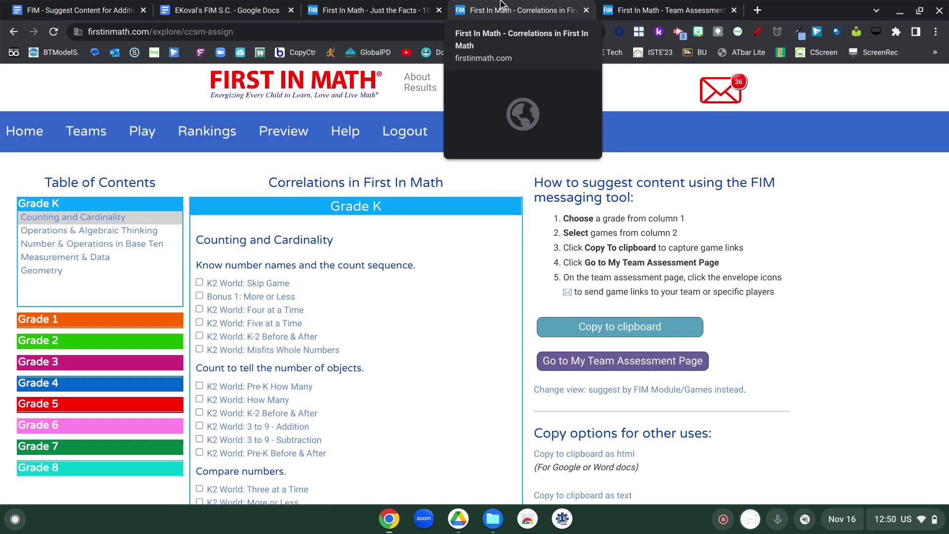
left_click(665, 363)
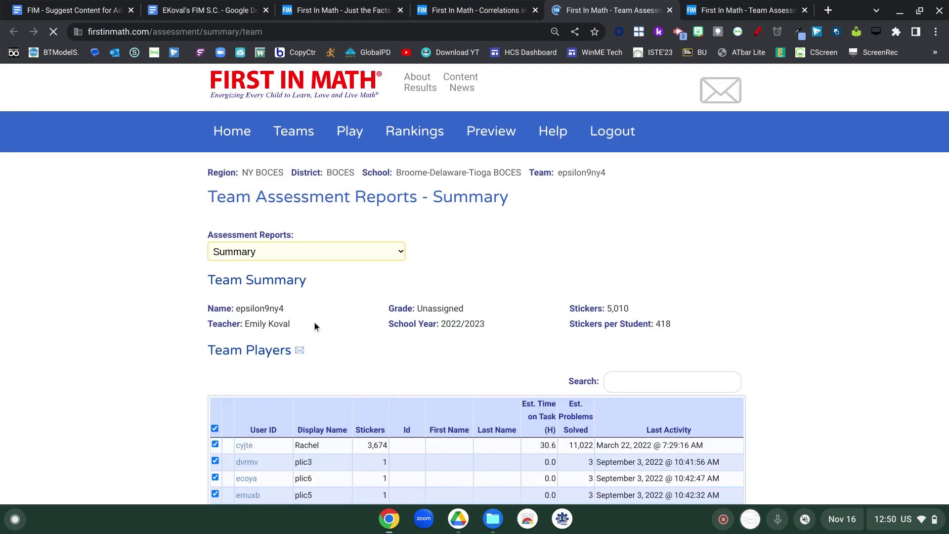
left_click(300, 350)
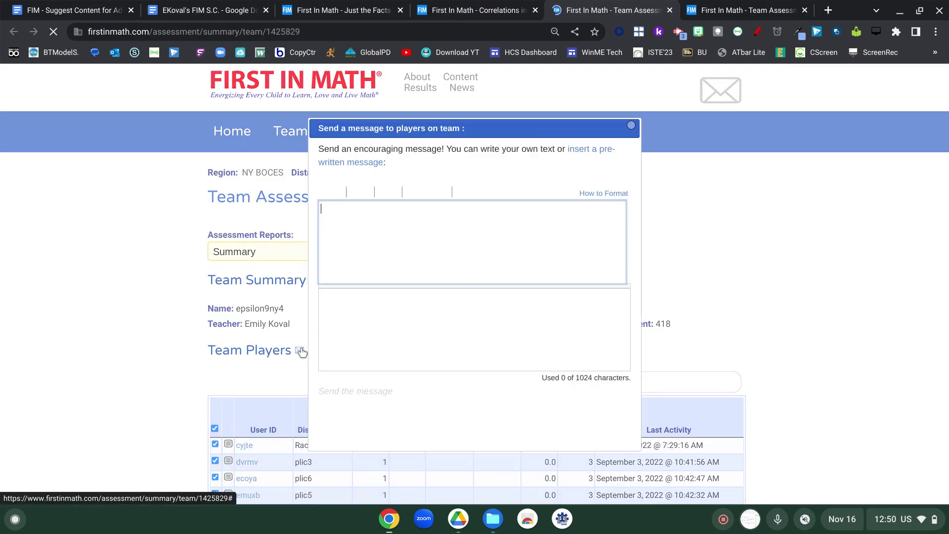
type("1. [Just The Facts - Add](https://www.firstinmath.com/modules/games/jtf-100-add)  2. [VIF: Add](https://www.firstinmath.com/modules/vif/vif-add)  3. [Bonus 2: First to 20 - Add](https://www.firstinmath.com/modules/games/first-to-twenty-add)")
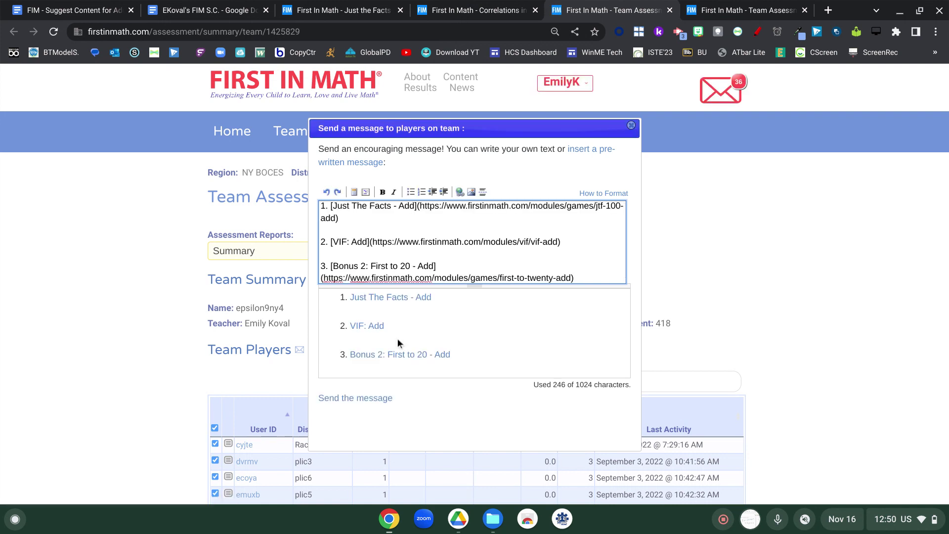